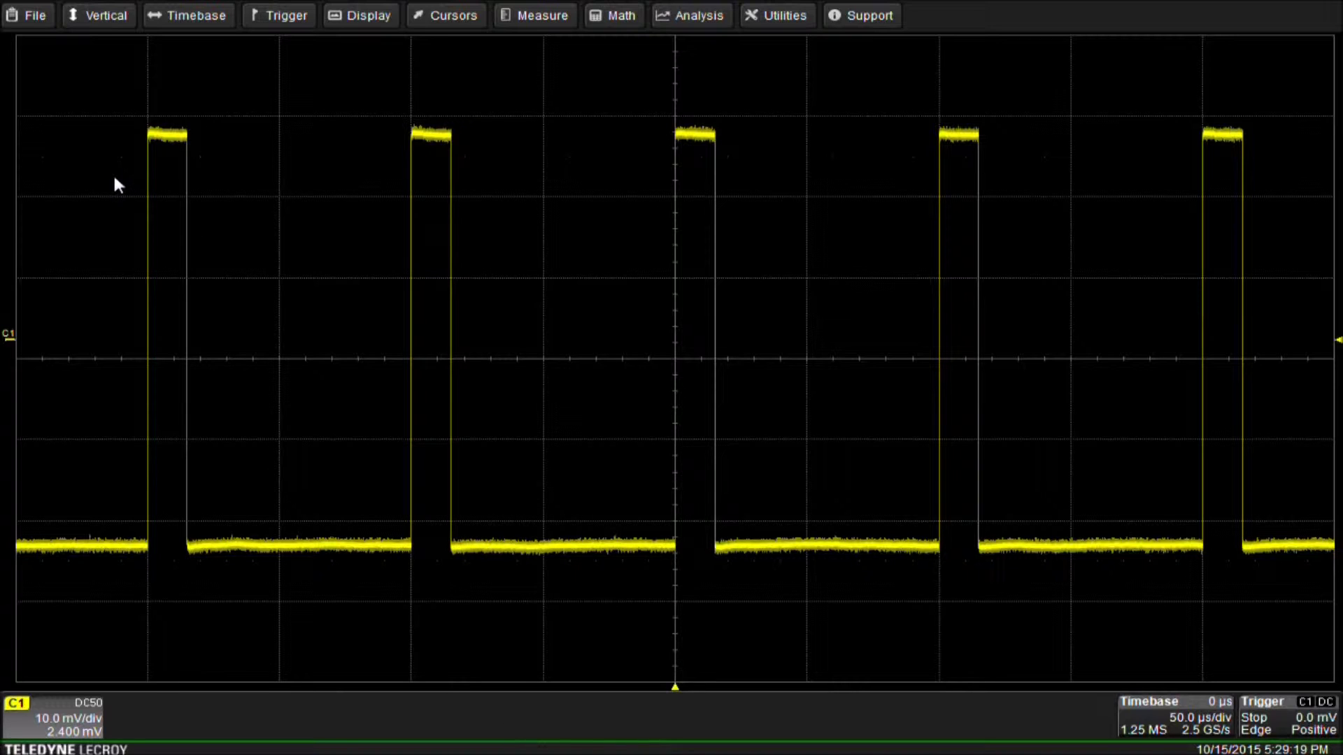
Step: Minimize the oscilloscope application and launch XStream Browser
{"action": "left_click", "coordinate": [31, 15]}
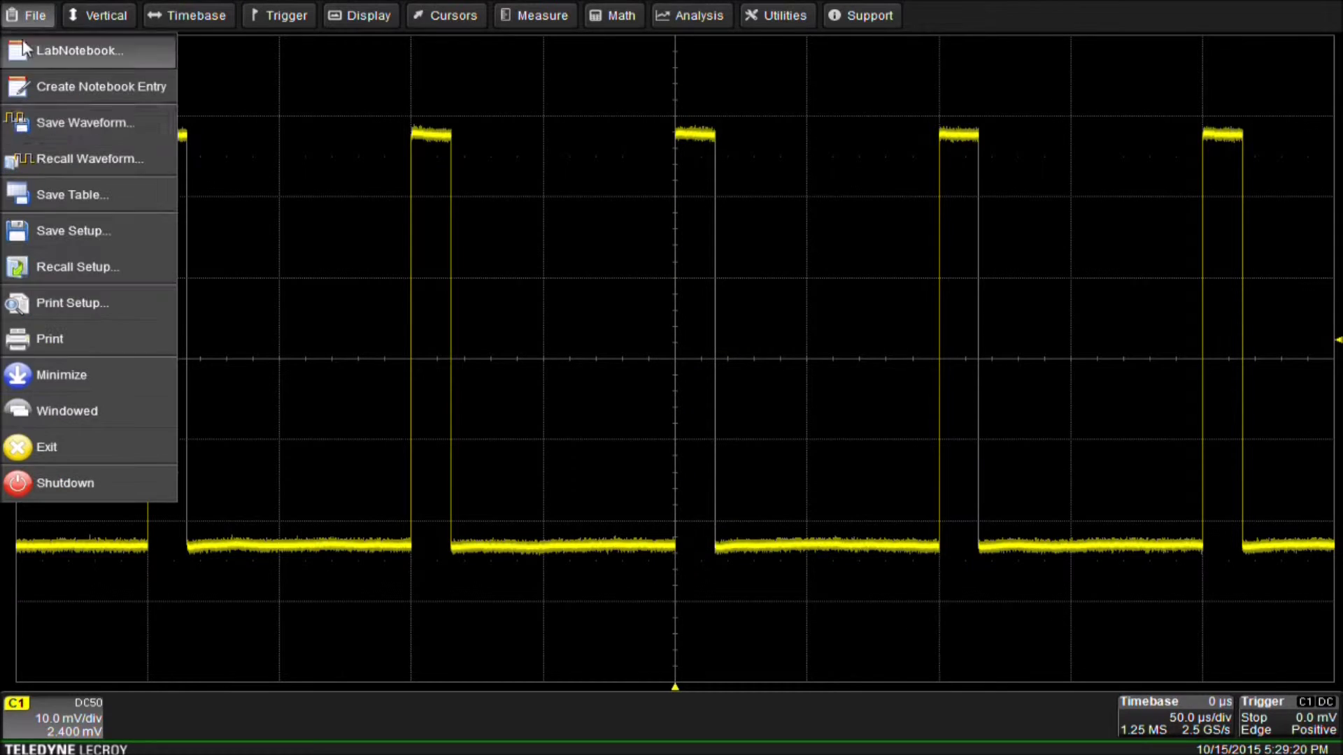
{"action": "left_click", "coordinate": [56, 376]}
{"action": "left_click", "coordinate": [510, 226]}
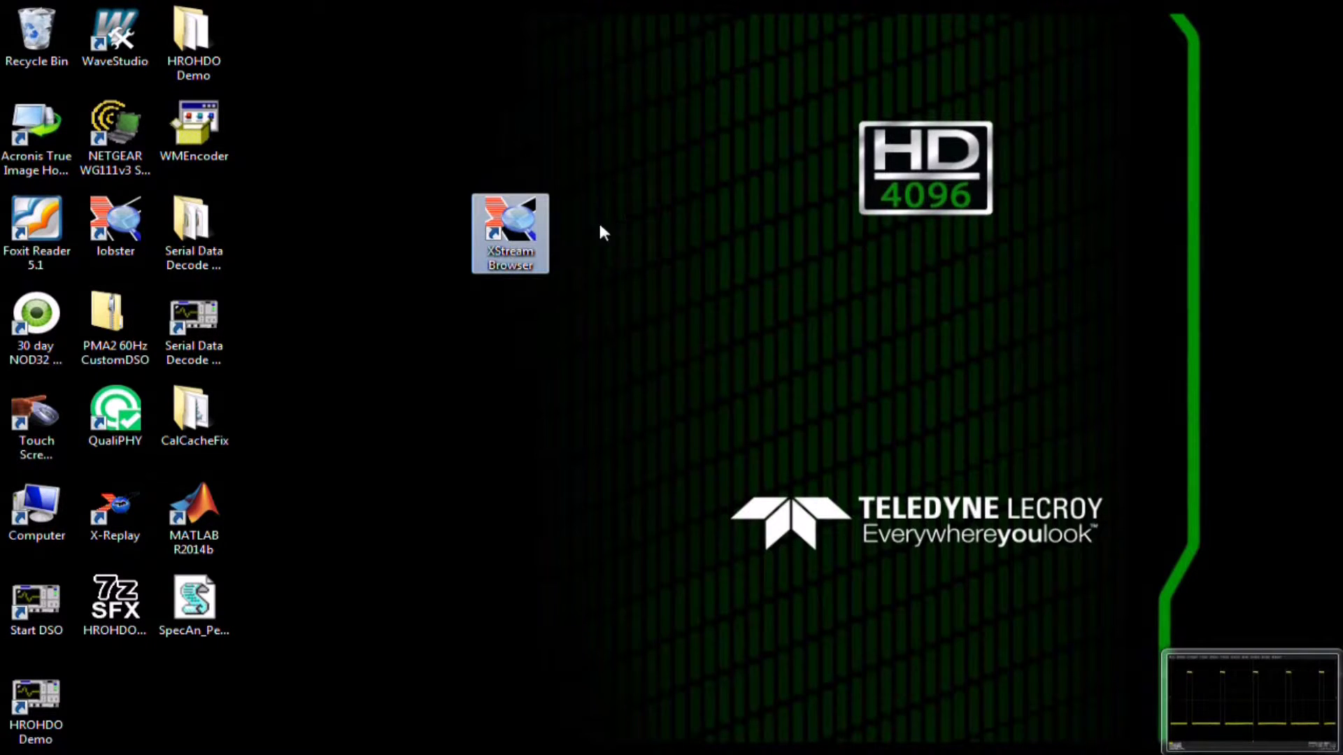
{"action": "double_click", "coordinate": [530, 233]}
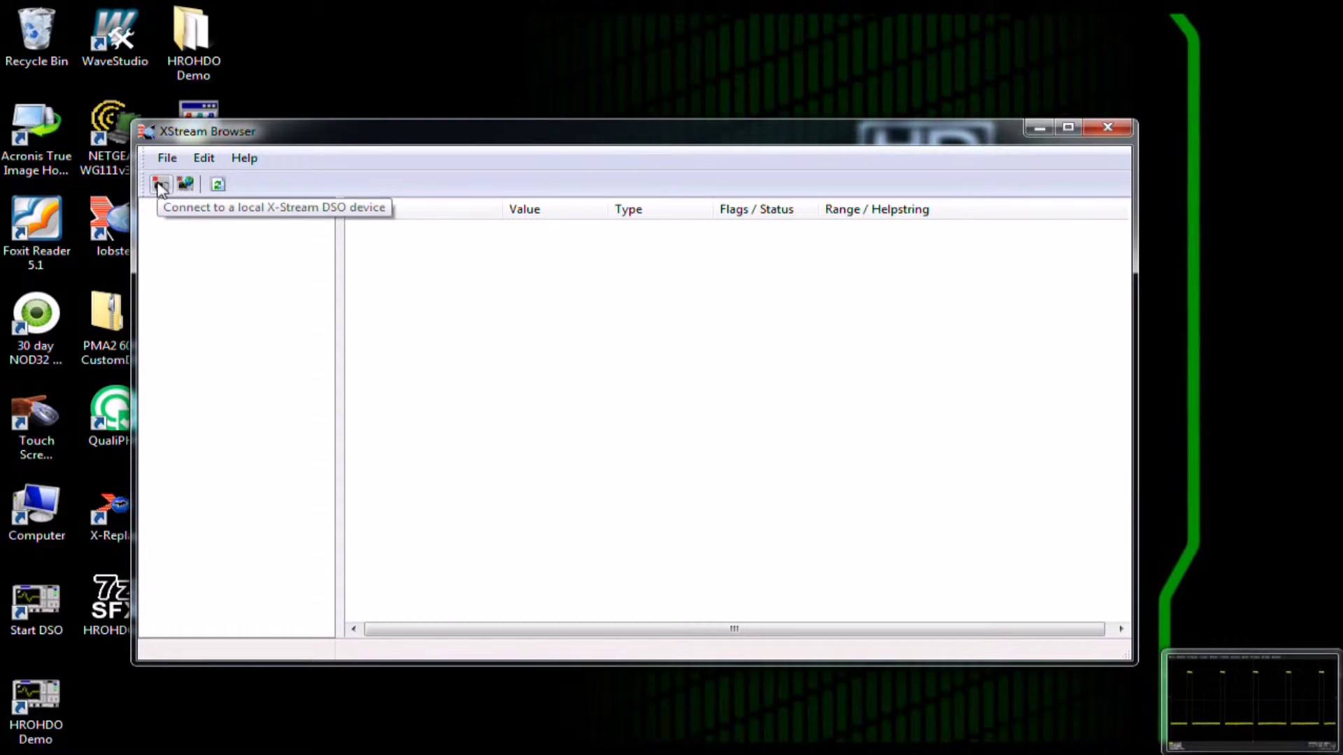
Step: Connect to the local DSO and list the Acquisition properties, showing TriggerMode Stopped
{"action": "left_click", "coordinate": [160, 186]}
{"action": "left_click", "coordinate": [171, 224]}
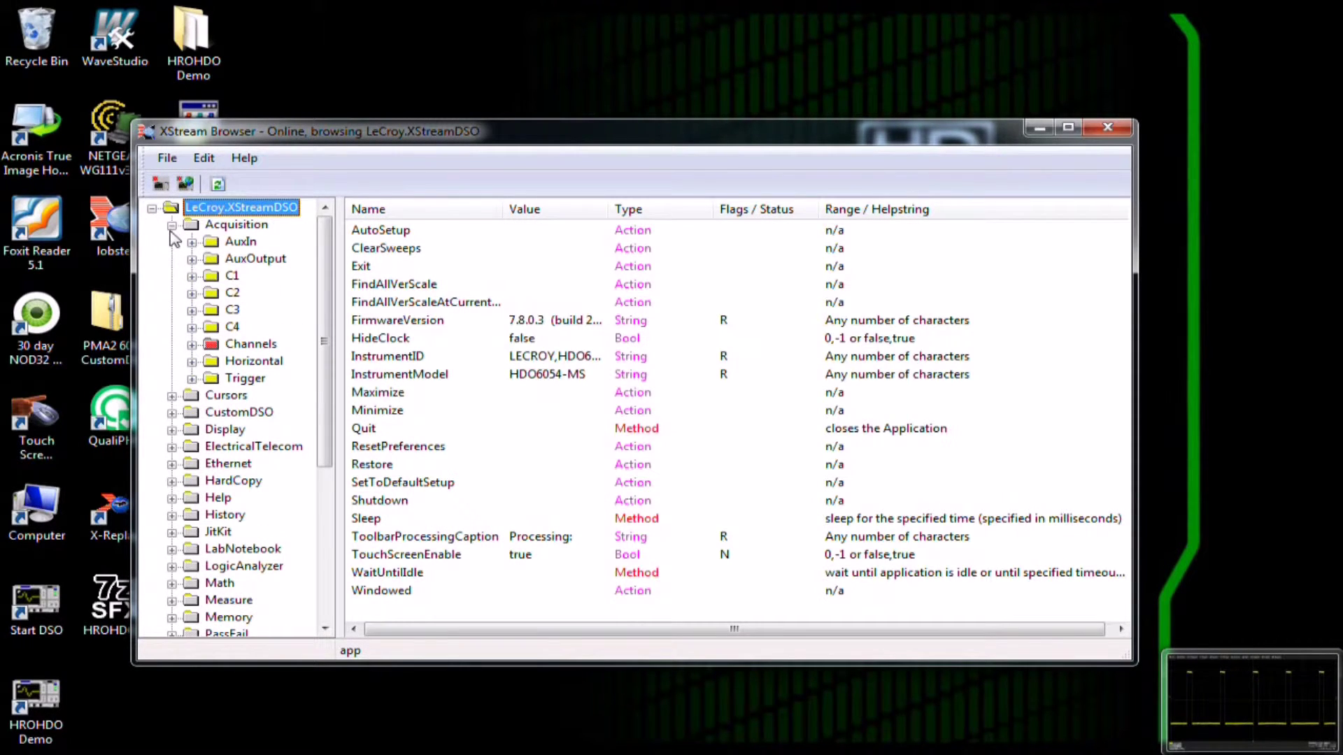
{"action": "left_click", "coordinate": [247, 229]}
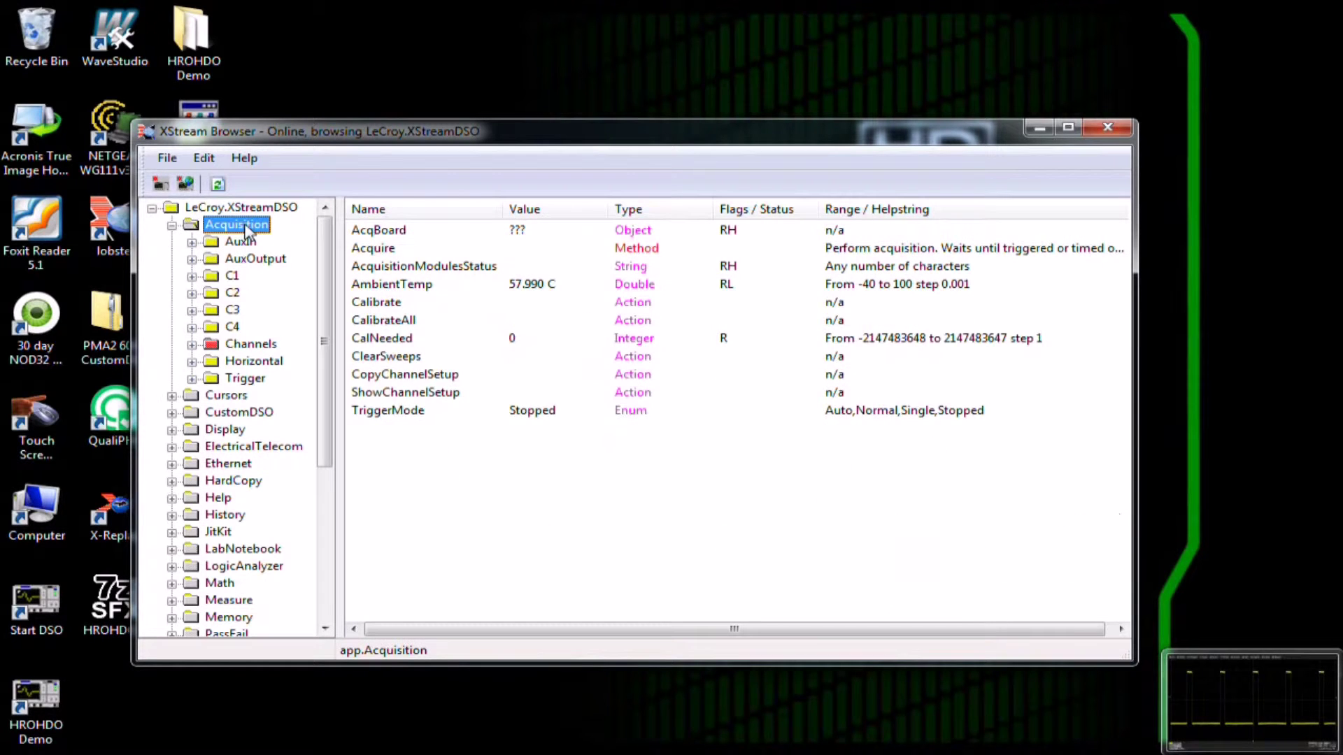
Step: Inspect channel C1's properties and its InputB sub-object
{"action": "left_click", "coordinate": [231, 277]}
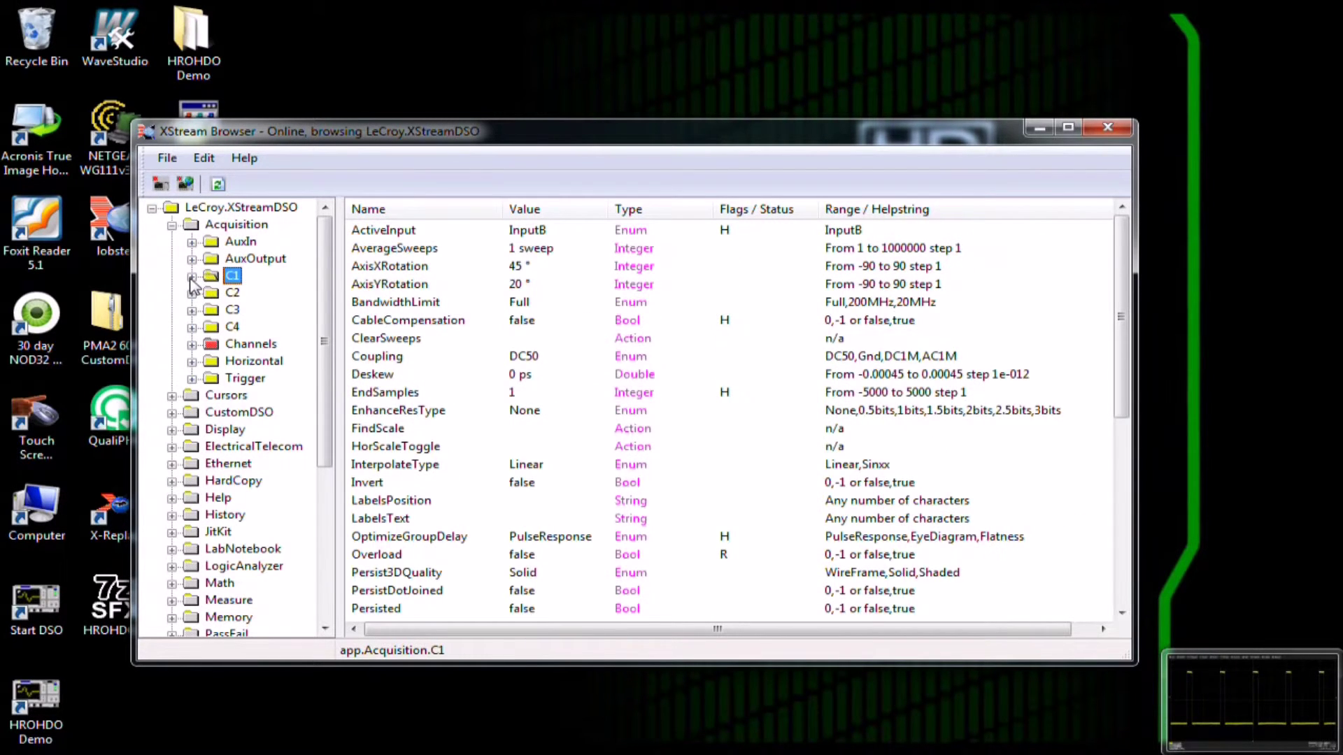
{"action": "left_click", "coordinate": [192, 278]}
{"action": "left_click", "coordinate": [265, 294]}
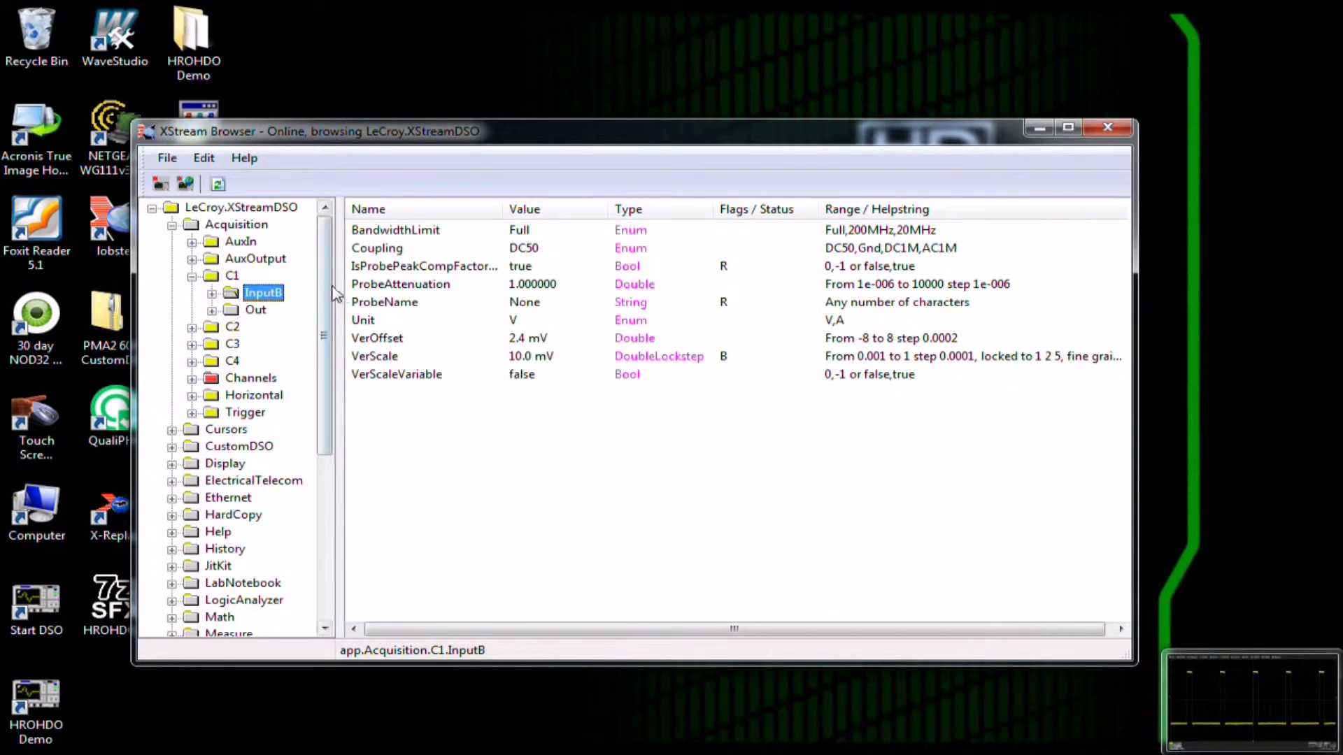
{"action": "left_click_drag", "start_coordinate": [325, 299], "coordinate": [322, 465]}
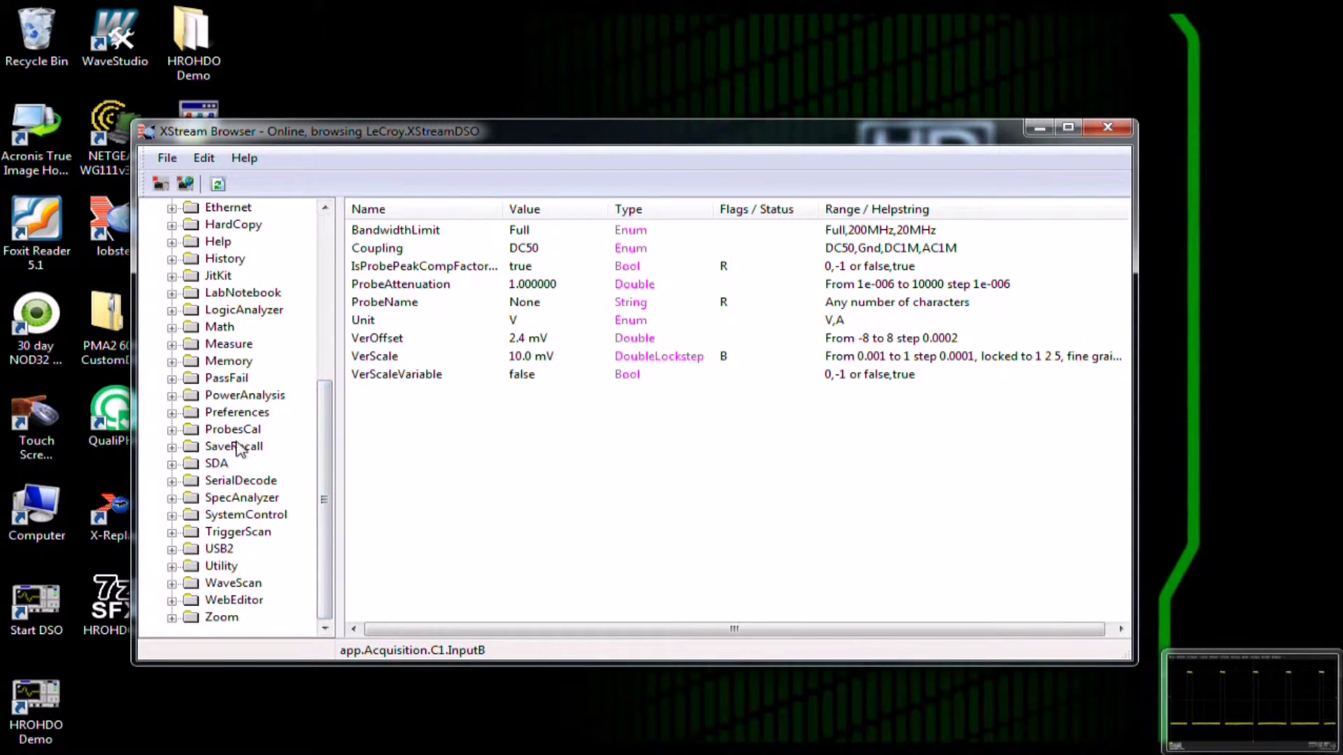
Step: Show SaveRecall Waveform properties, including WaveformFormat Excel and WaveformDir D:\Waveforms
{"action": "left_click", "coordinate": [231, 398]}
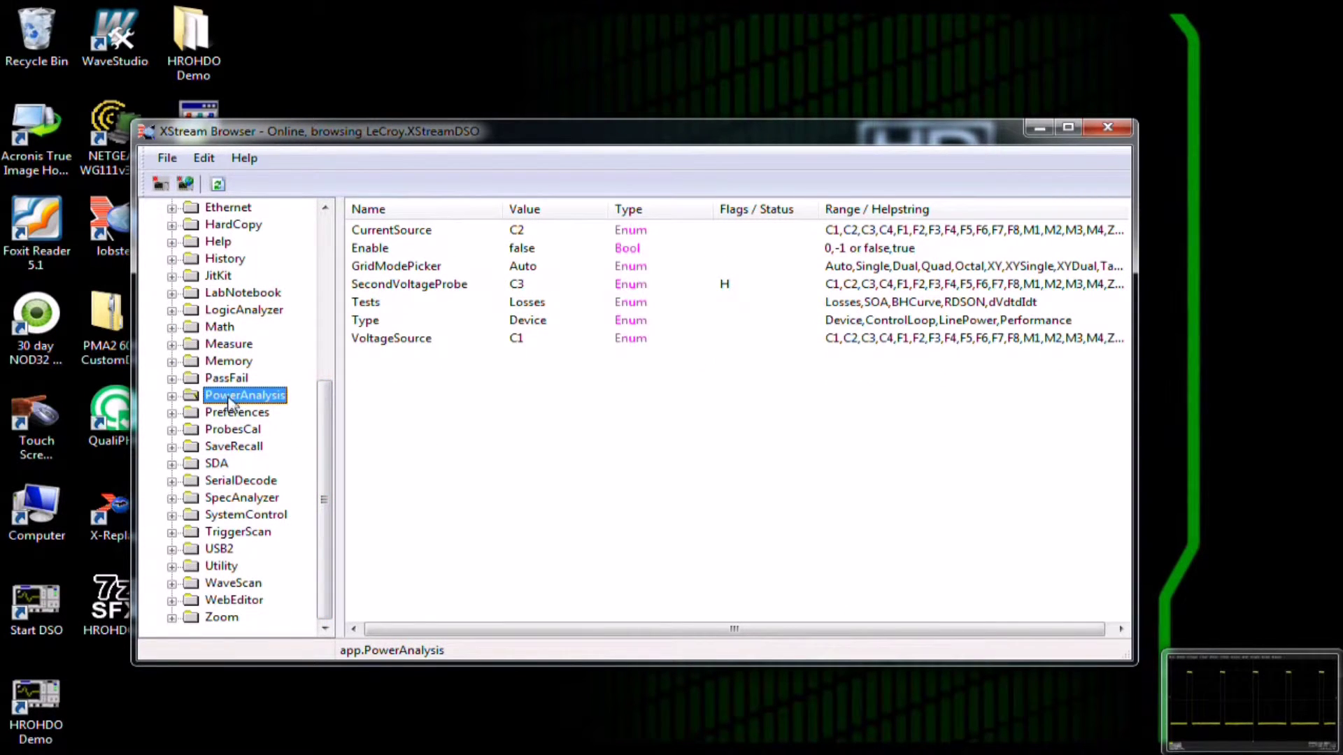
{"action": "left_click", "coordinate": [234, 449]}
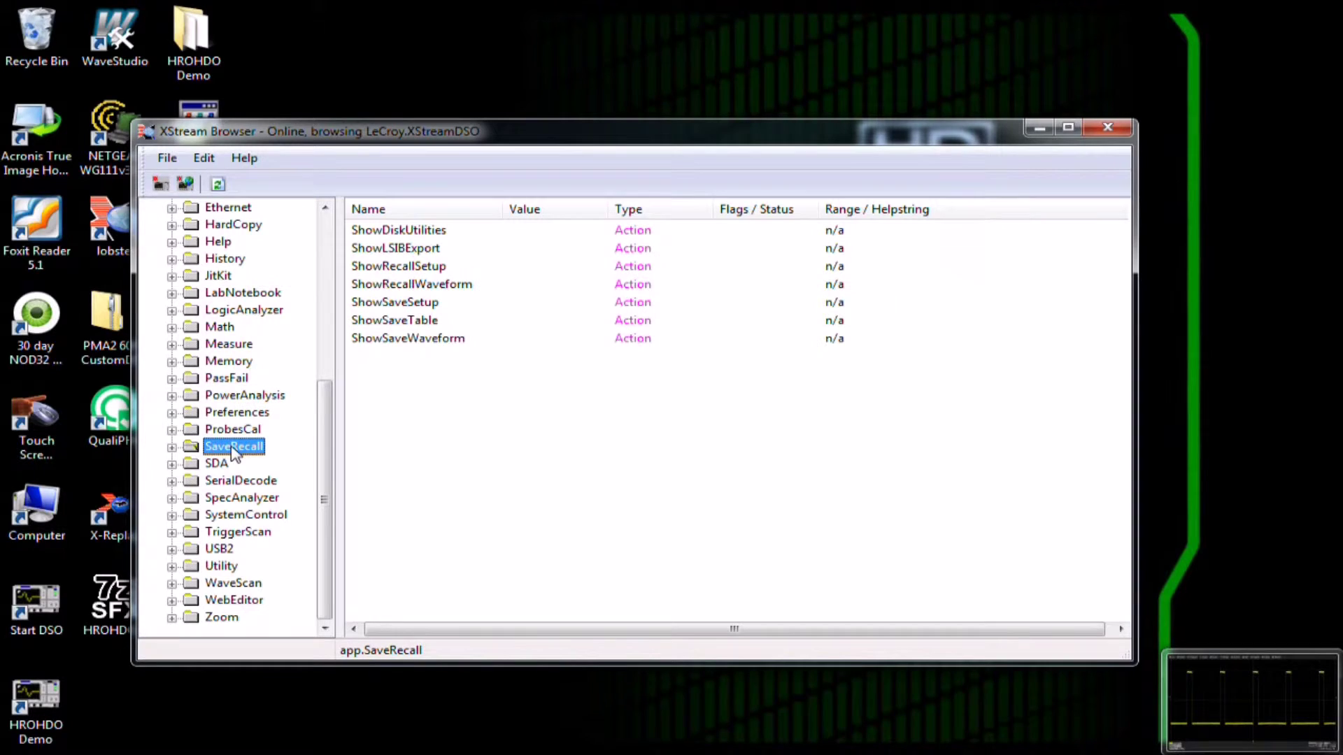
{"action": "left_click", "coordinate": [173, 448]}
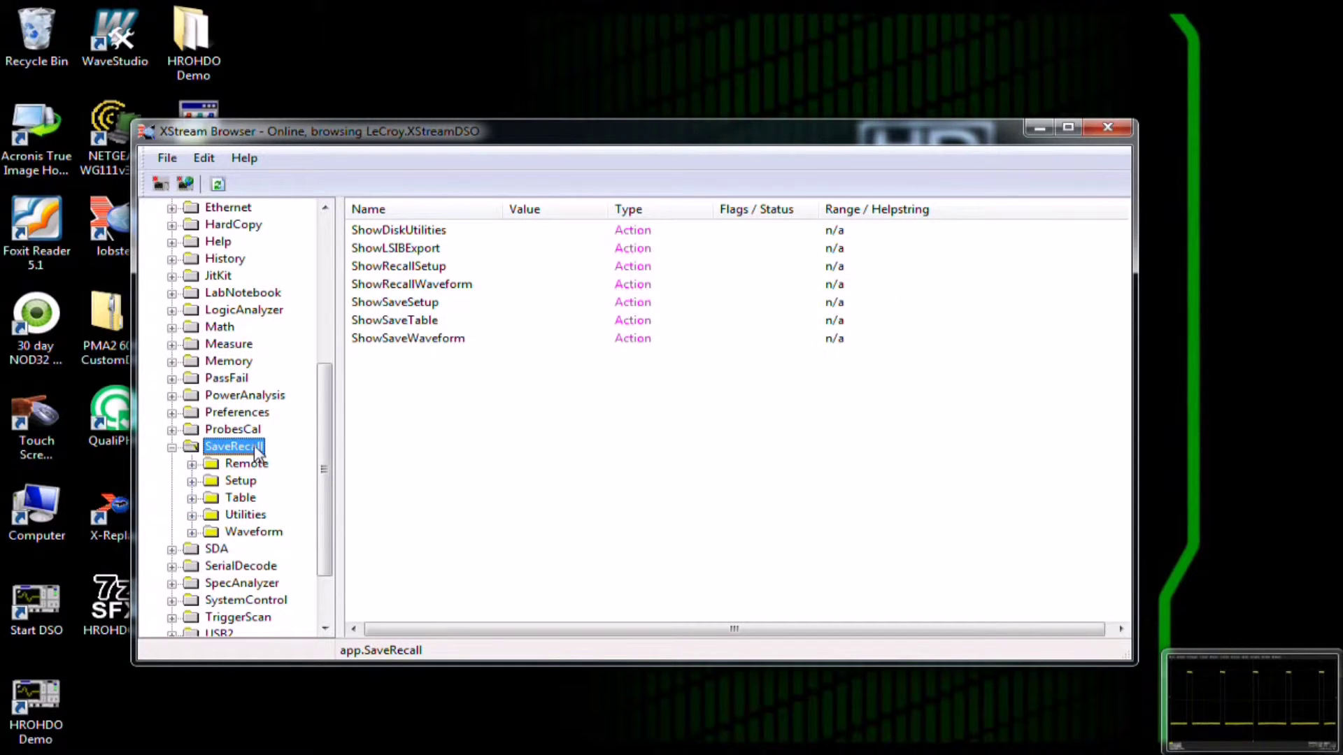
{"action": "left_click", "coordinate": [264, 535]}
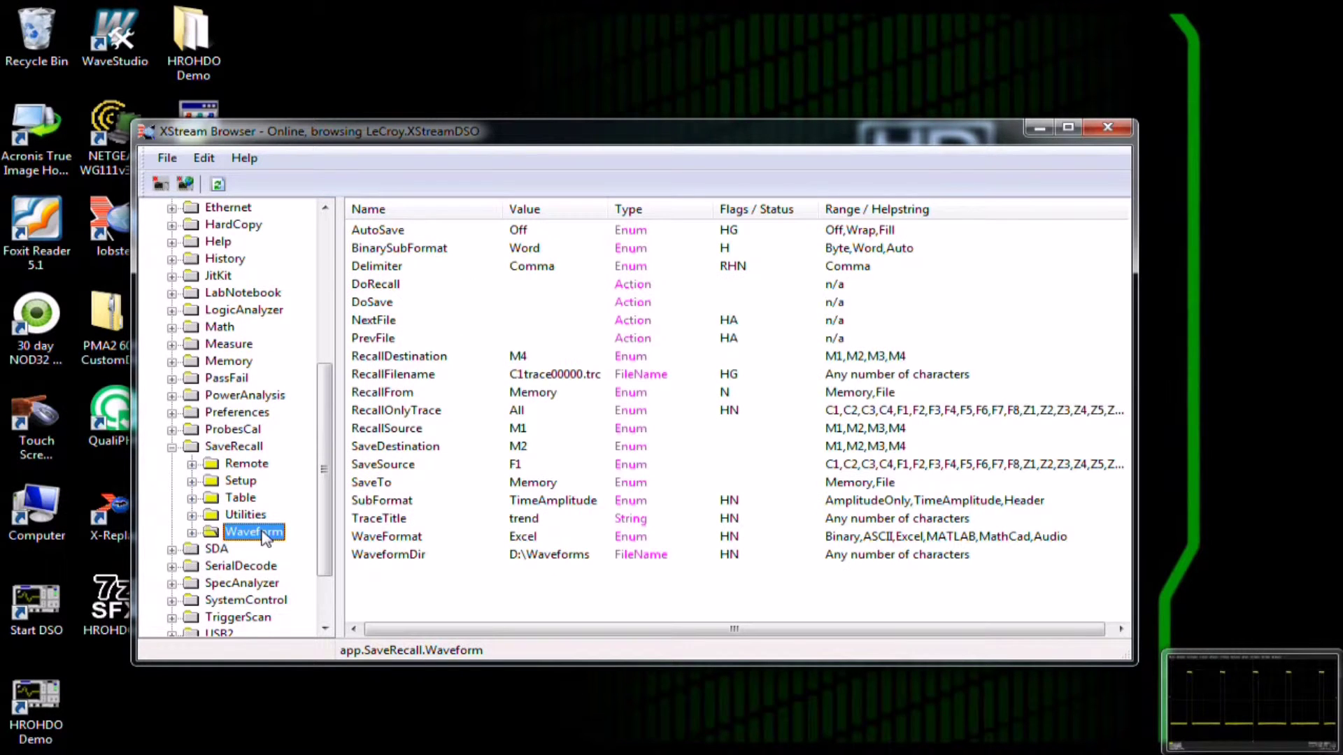
Step: Set Waveform RecallFrom to Enum::File, then bring back the oscilloscope's square-wave display
{"action": "left_click", "coordinate": [420, 394]}
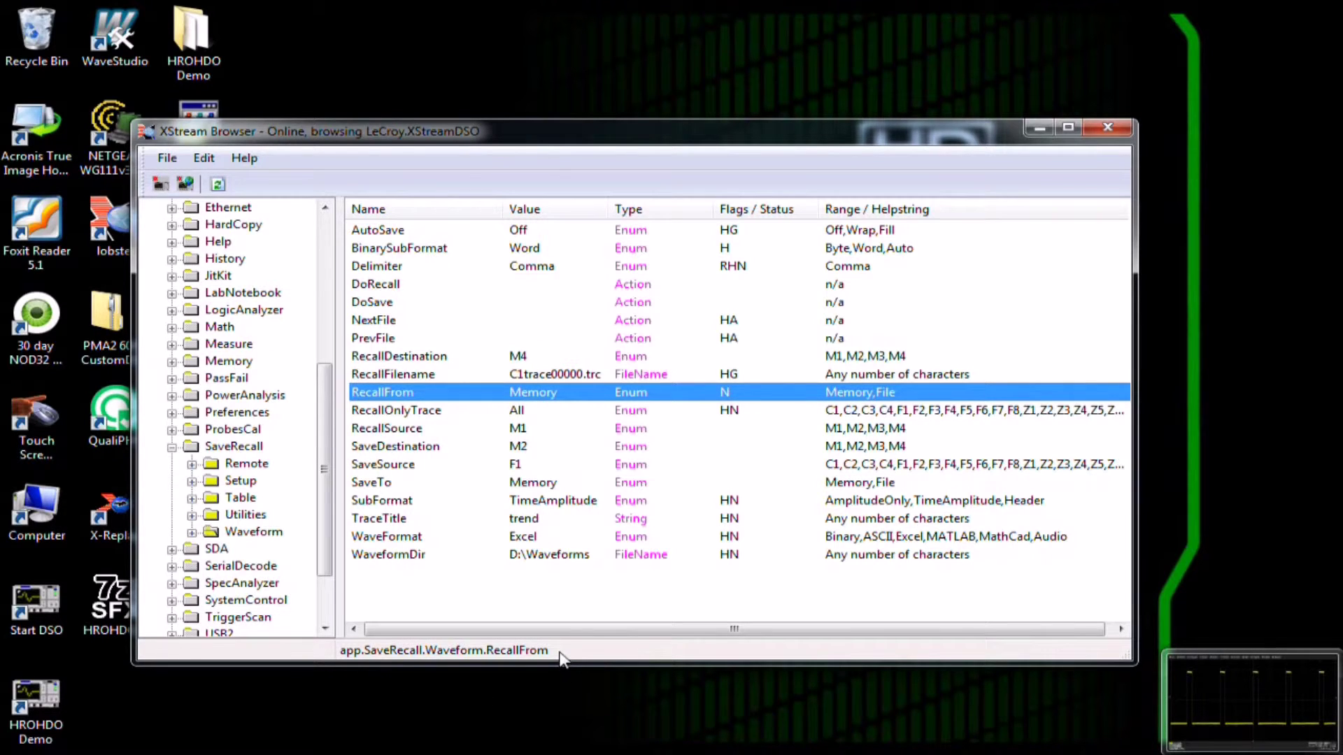
{"action": "right_click", "coordinate": [513, 391]}
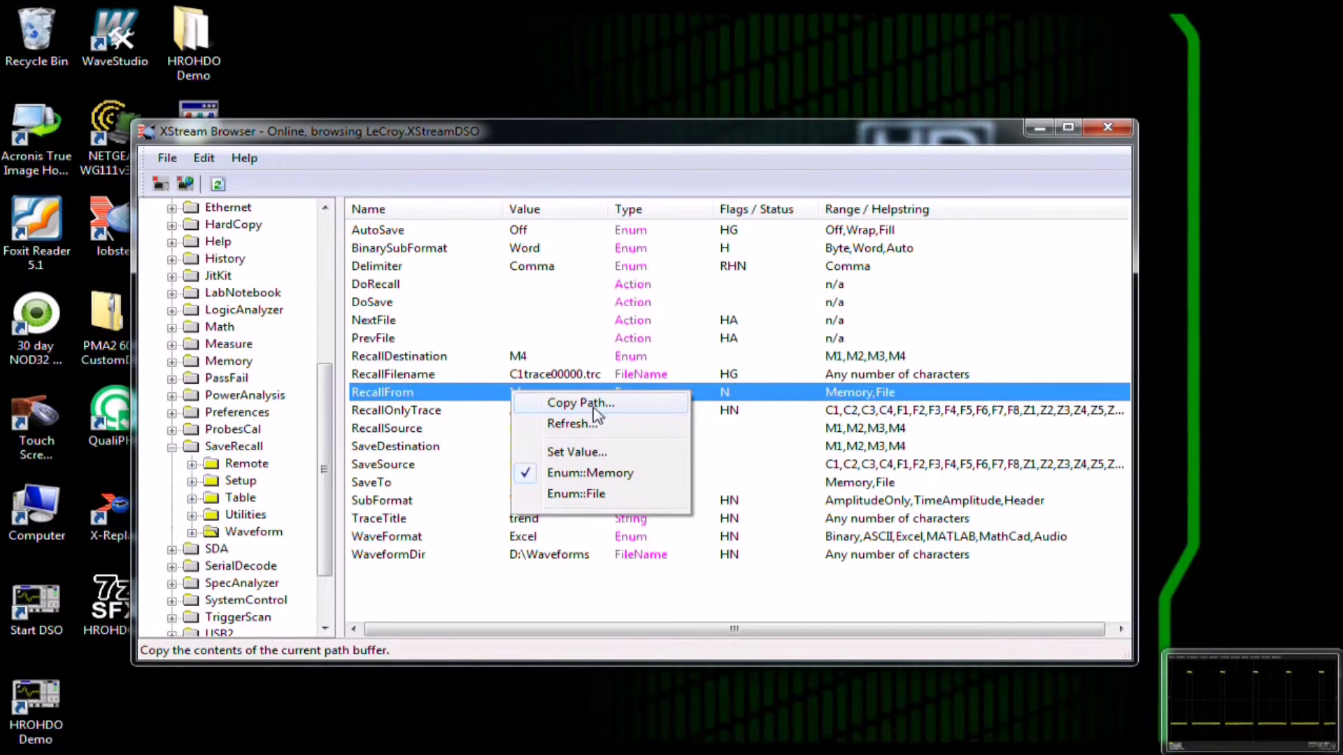
{"action": "left_click", "coordinate": [581, 495]}
{"action": "left_click", "coordinate": [531, 399]}
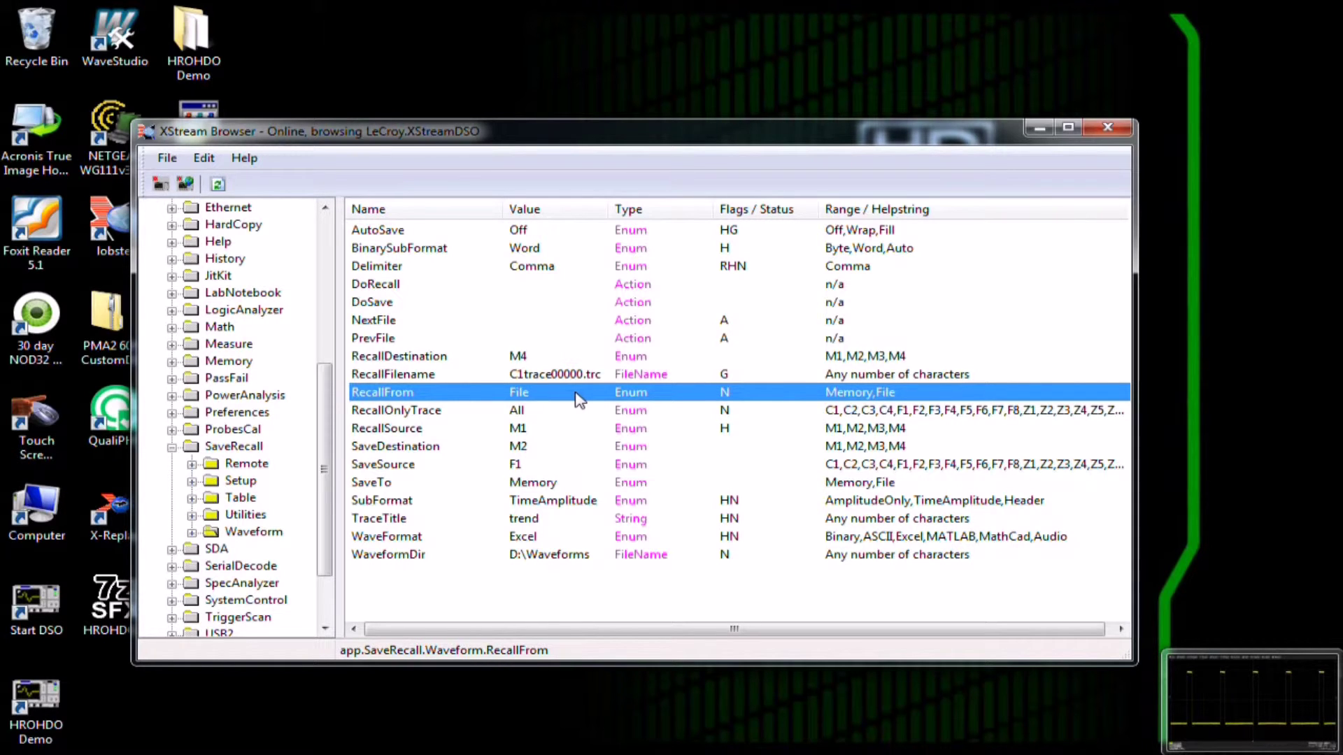
{"action": "left_click", "coordinate": [1252, 696]}
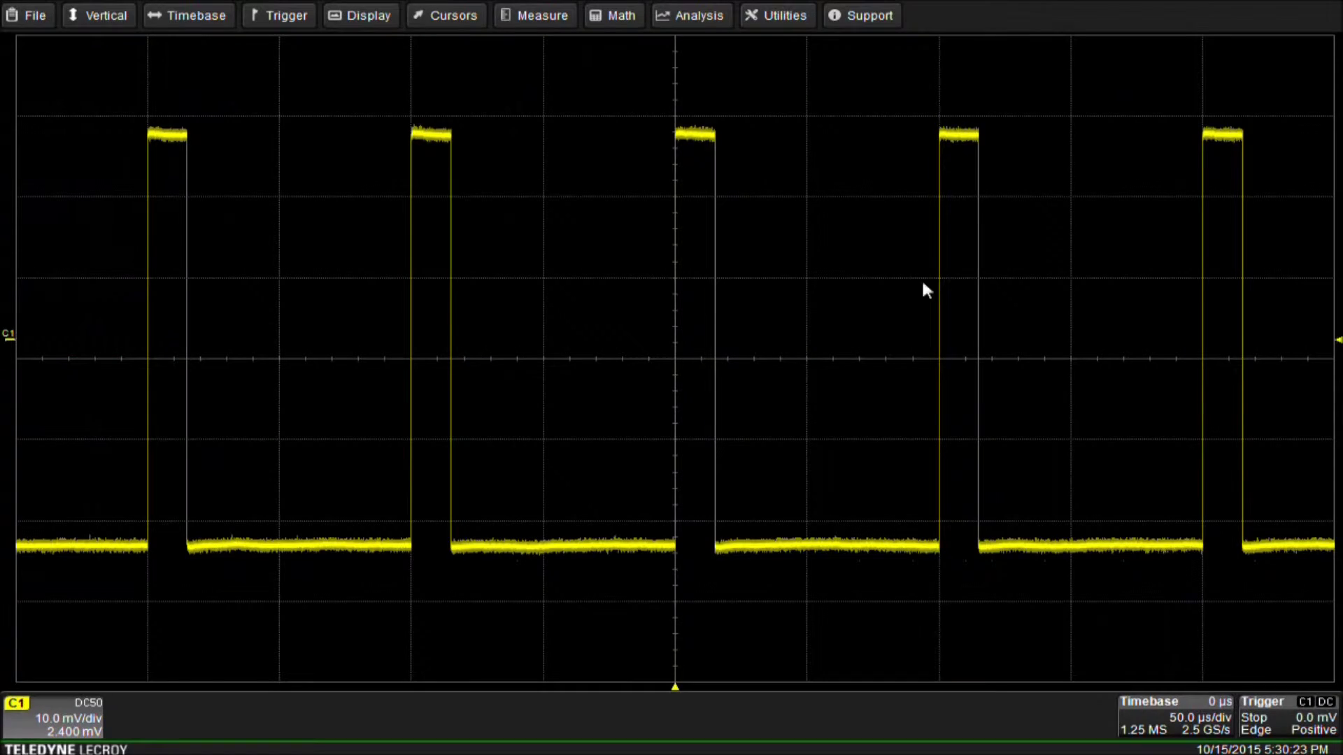
Step: Open F1's Script Math VBScript, the M1–M4 file-recall loop, in the Script Editor
{"action": "left_click", "coordinate": [635, 14]}
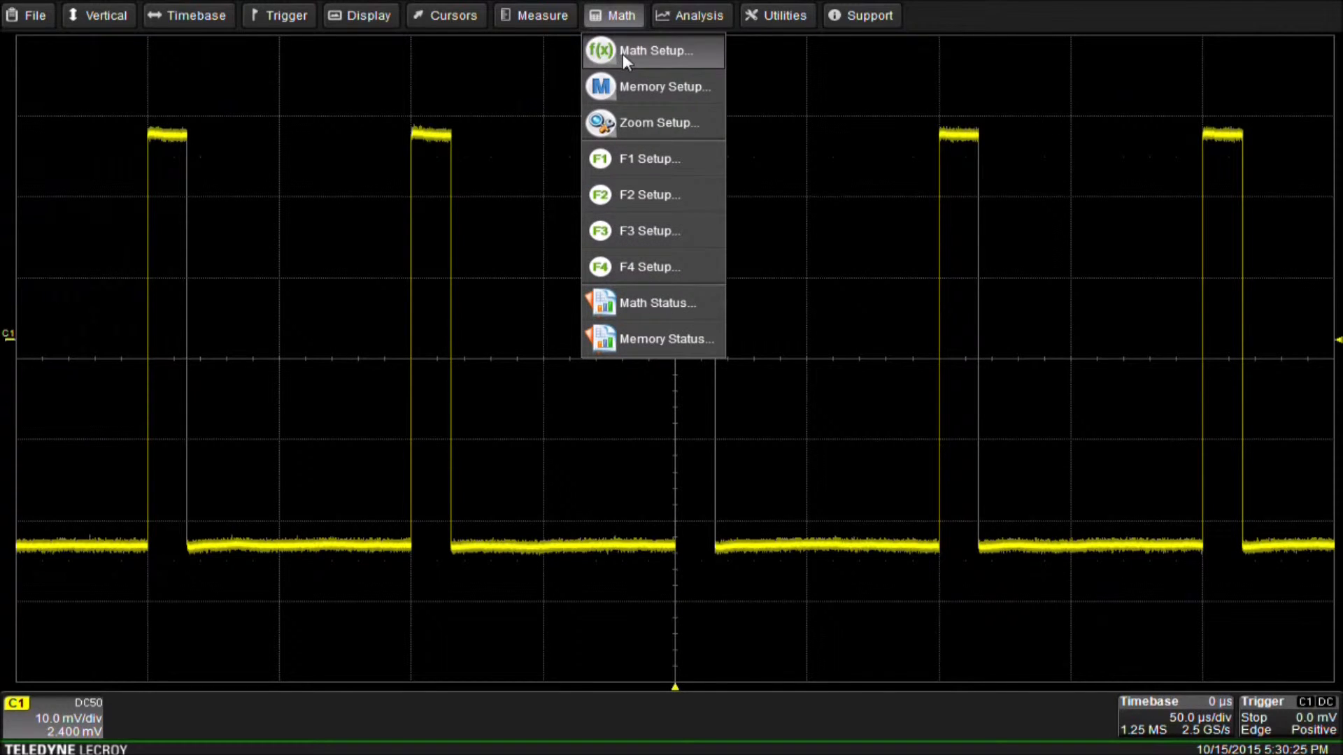
{"action": "left_click", "coordinate": [622, 53]}
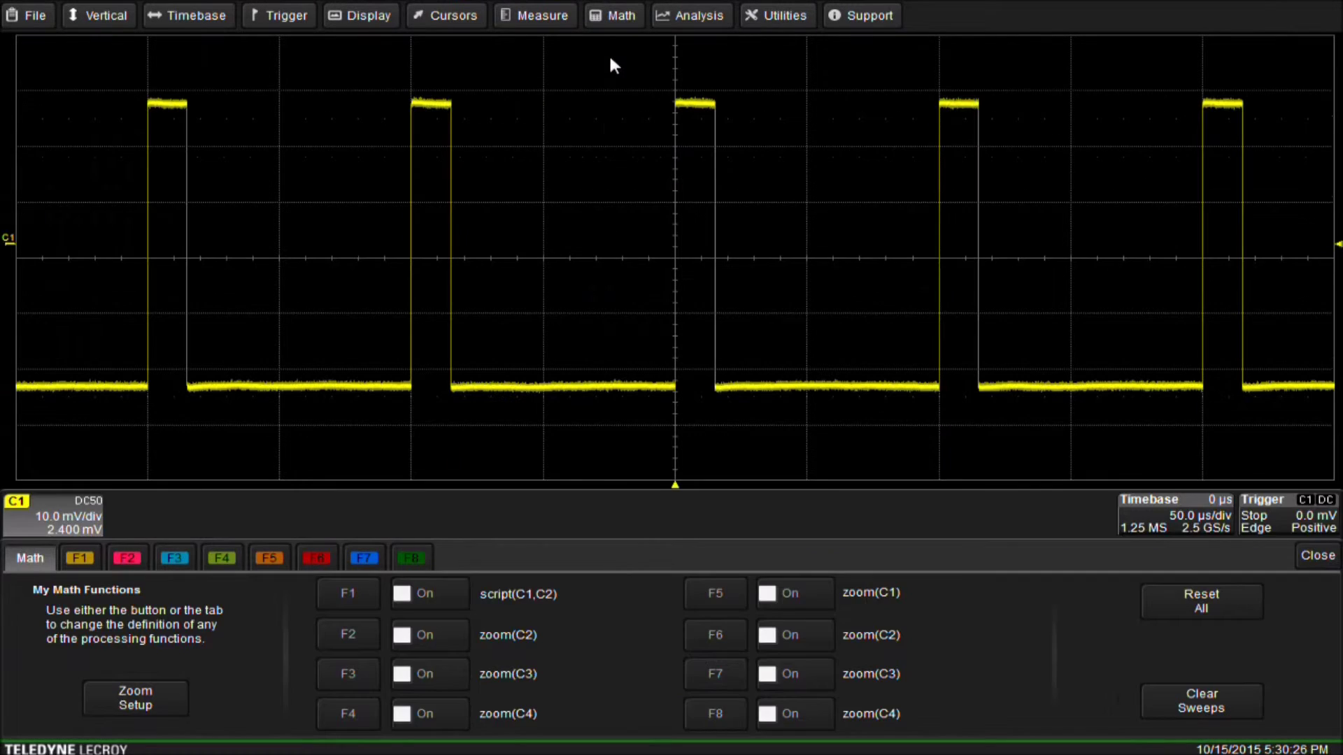
{"action": "left_click", "coordinate": [79, 559]}
{"action": "left_click", "coordinate": [950, 558]}
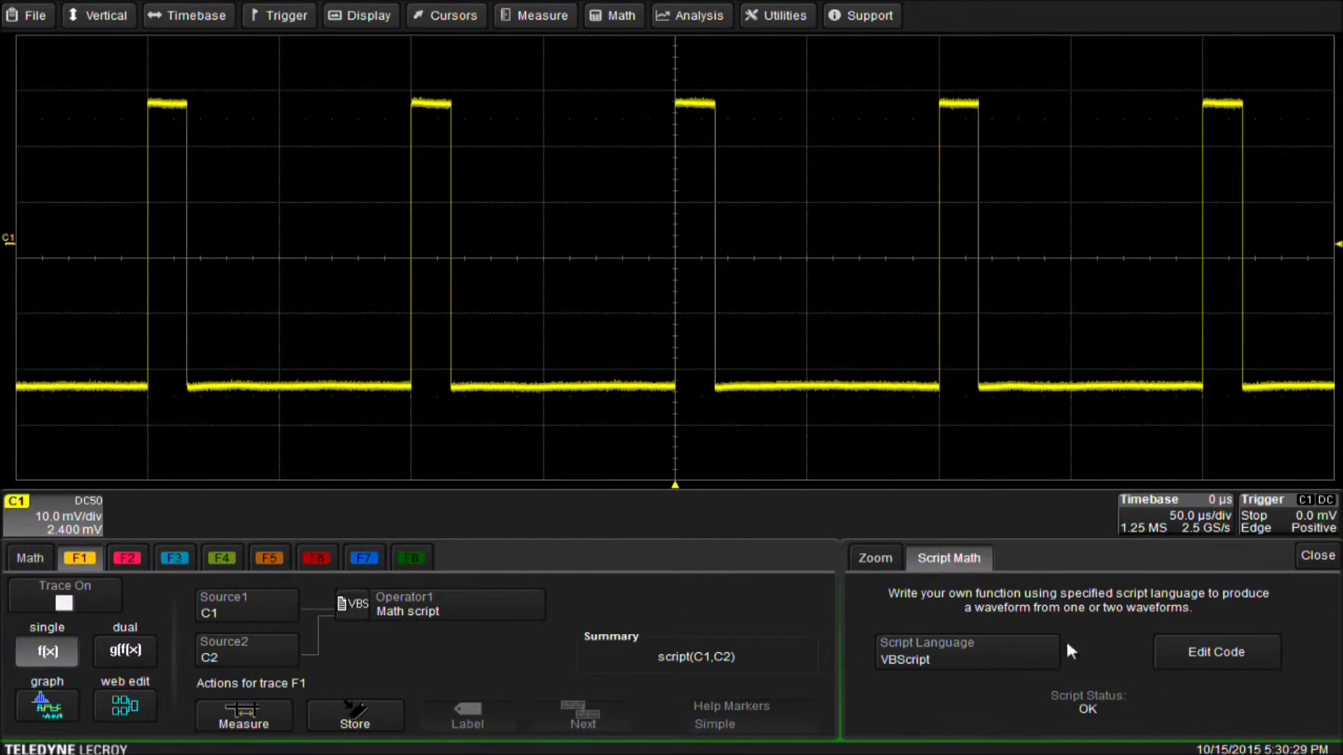
{"action": "left_click", "coordinate": [1254, 652]}
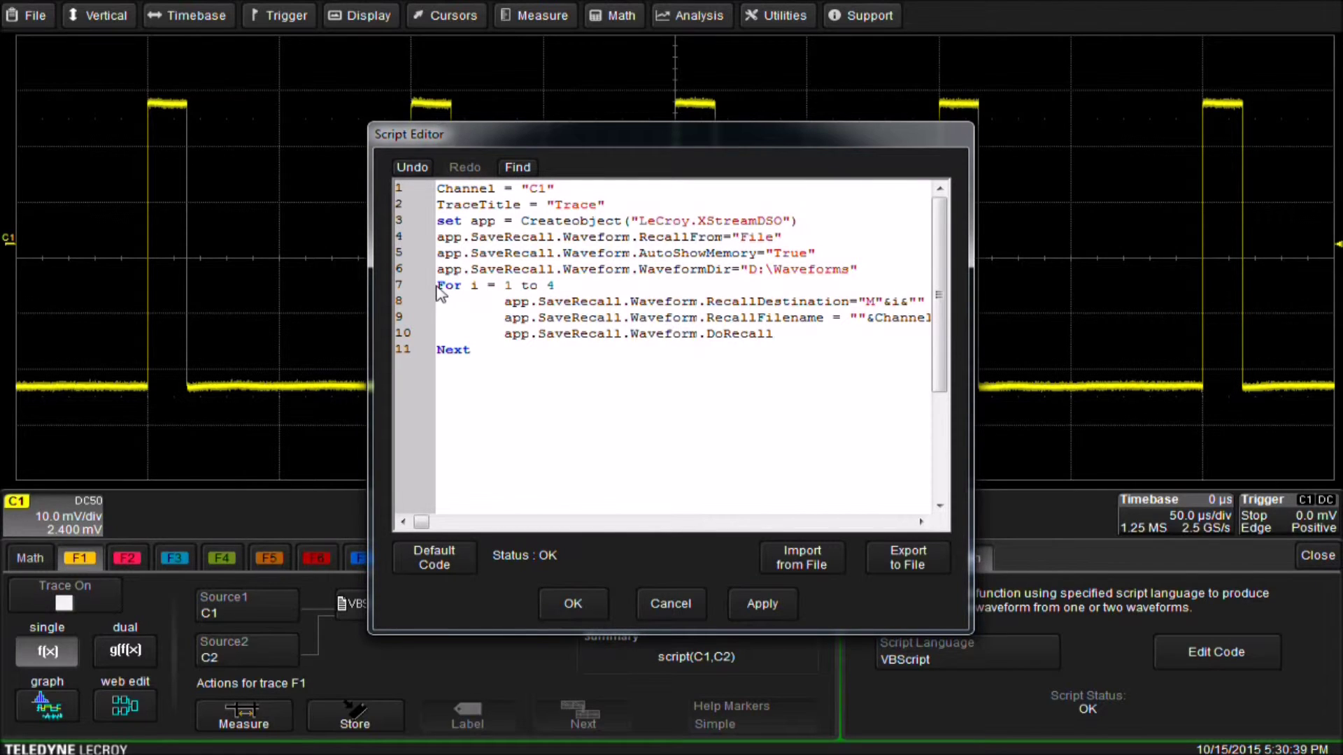
Step: Review the recall lines, switch F1's trace on to show M1–M4, and close the Script Editor
{"action": "mouse_move", "coordinate": [438, 253]}
{"action": "left_mouse_down"}
{"action": "mouse_move", "coordinate": [782, 271]}
{"action": "mouse_move", "coordinate": [430, 242]}
{"action": "left_mouse_up"}
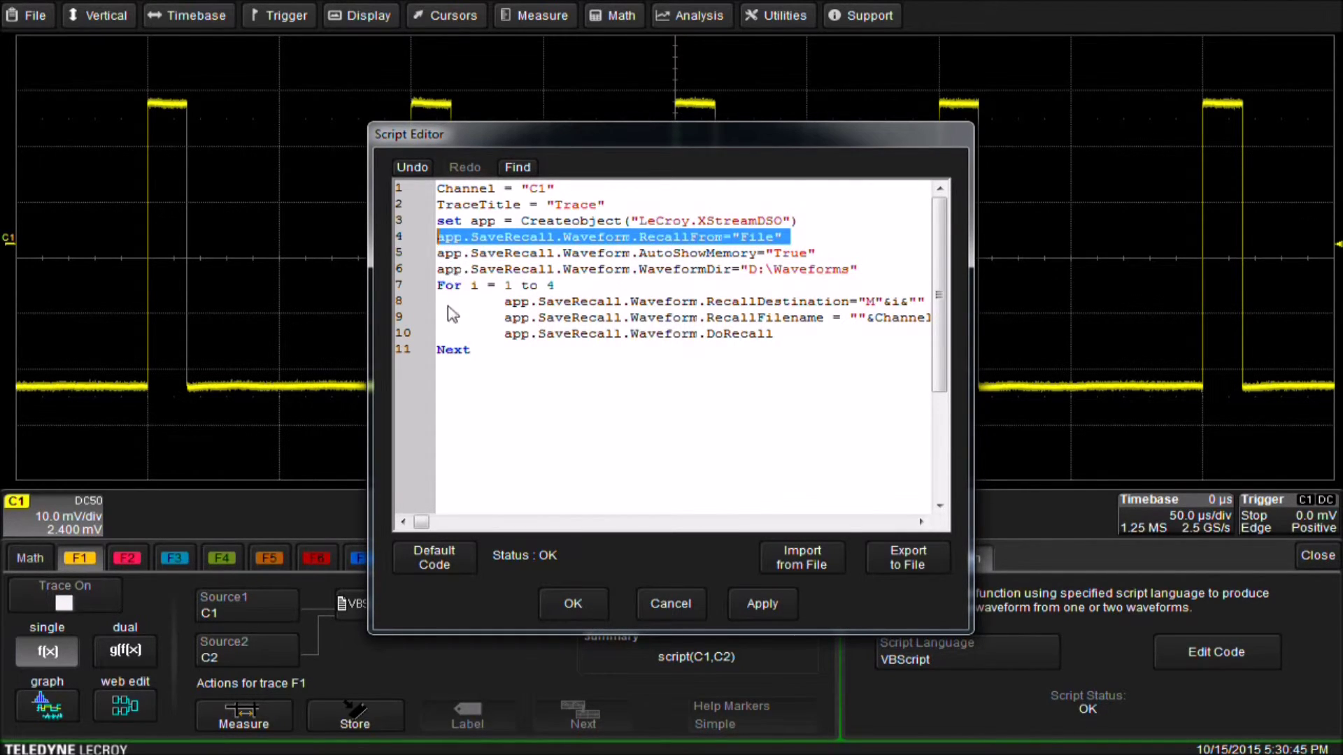
{"action": "left_click", "coordinate": [63, 602]}
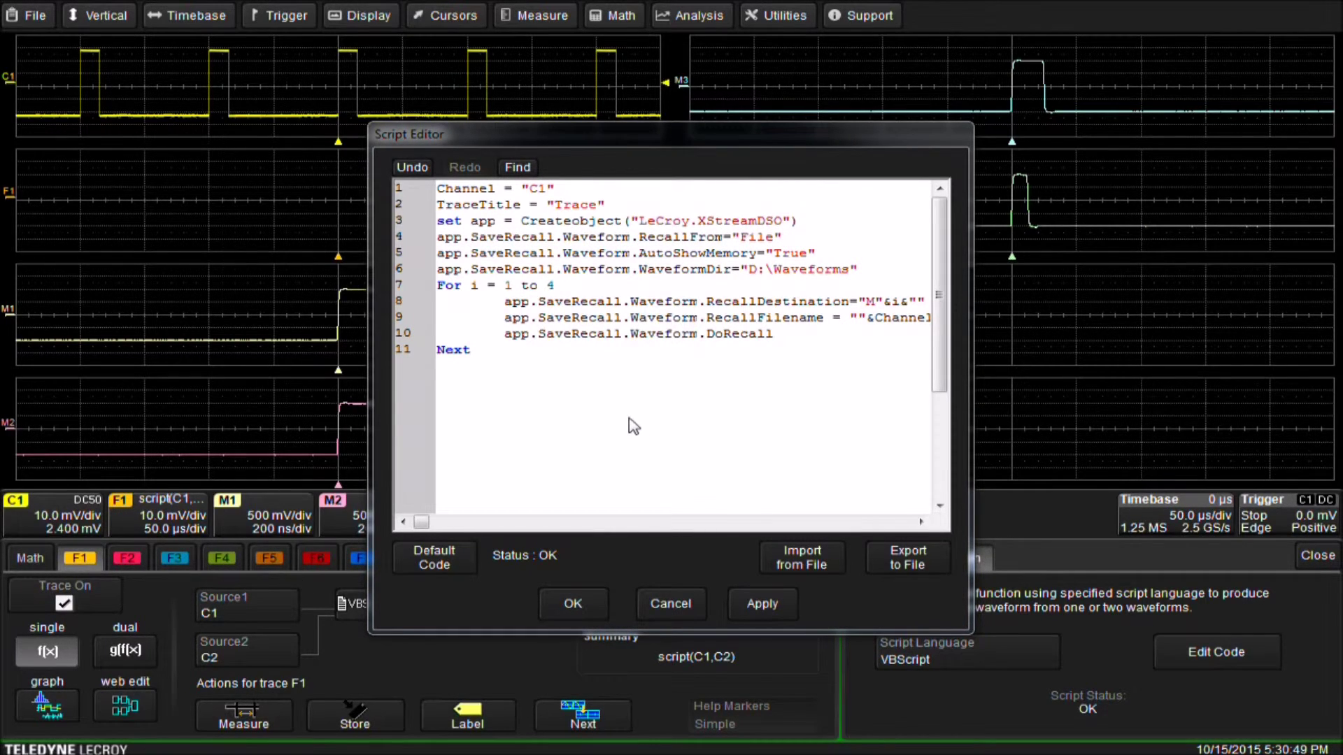
{"action": "left_click_drag", "start_coordinate": [507, 301], "coordinate": [890, 304]}
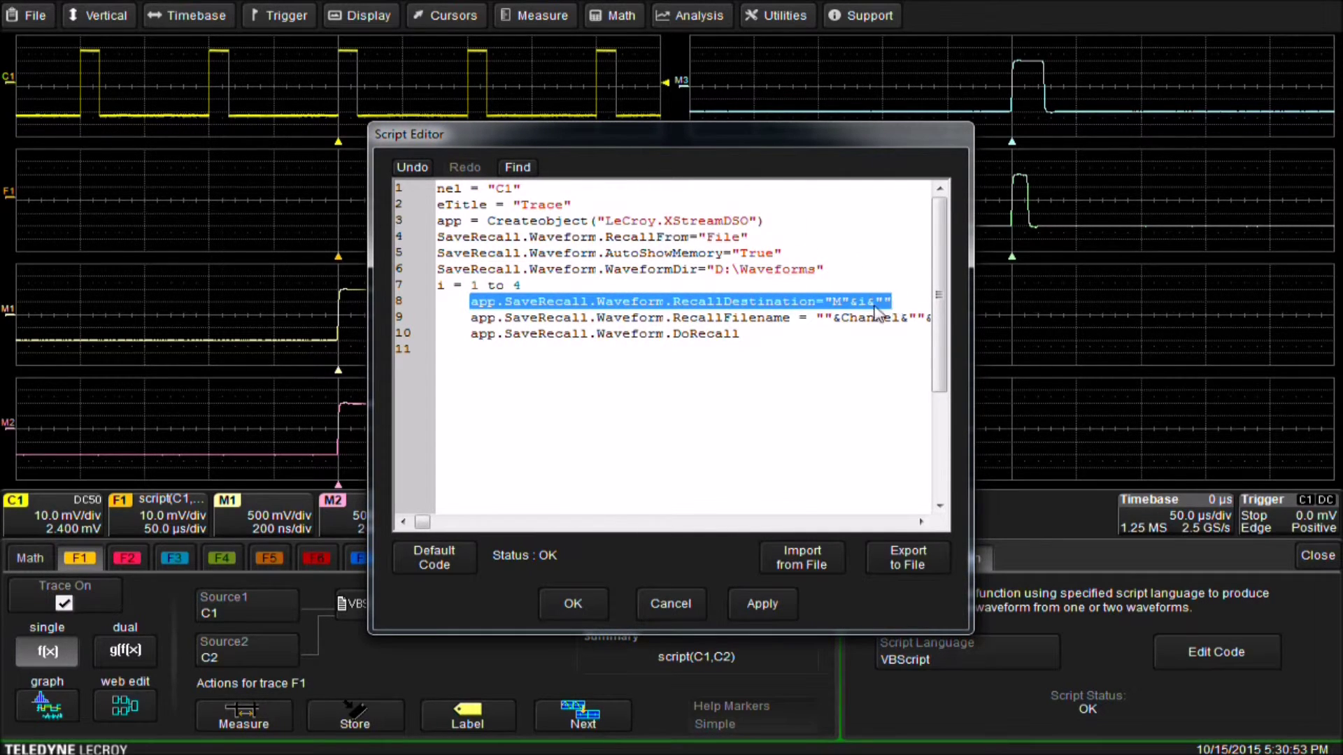
{"action": "left_click", "coordinate": [616, 376]}
{"action": "left_click", "coordinate": [403, 521]}
{"action": "type", "text": "Next"}
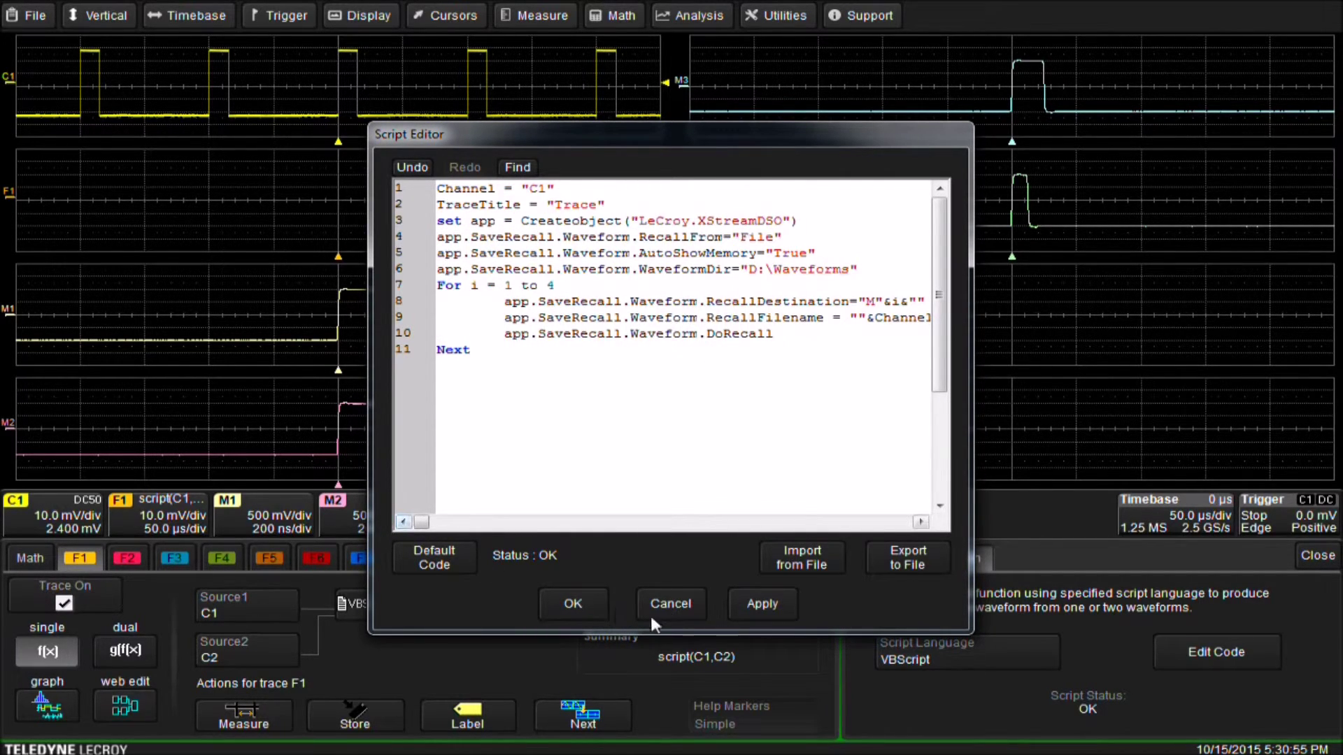
{"action": "left_click", "coordinate": [668, 606]}
{"action": "left_click", "coordinate": [31, 15]}
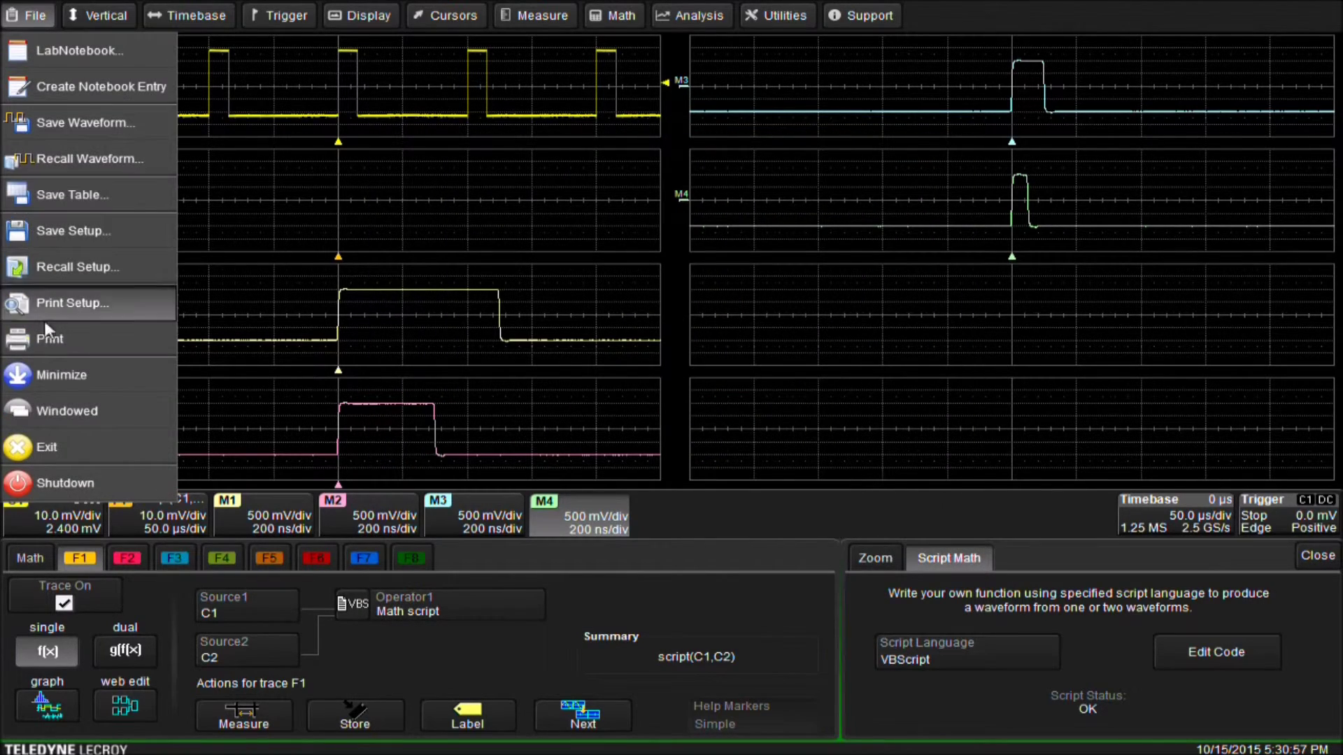
Step: Review the RecallFrom line in MATLAB's load_memoy_trace.m, then close the scope's Math setup
{"action": "left_click", "coordinate": [71, 372]}
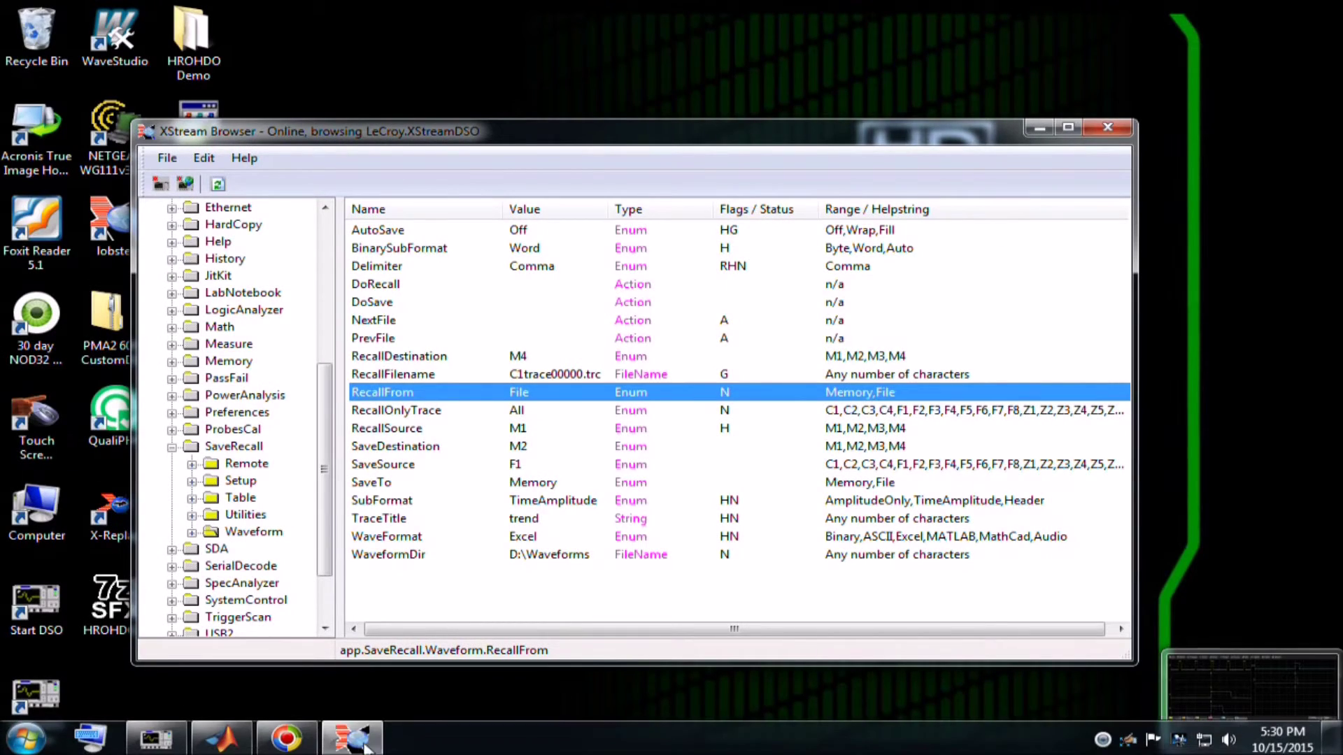
{"action": "left_click", "coordinate": [222, 740]}
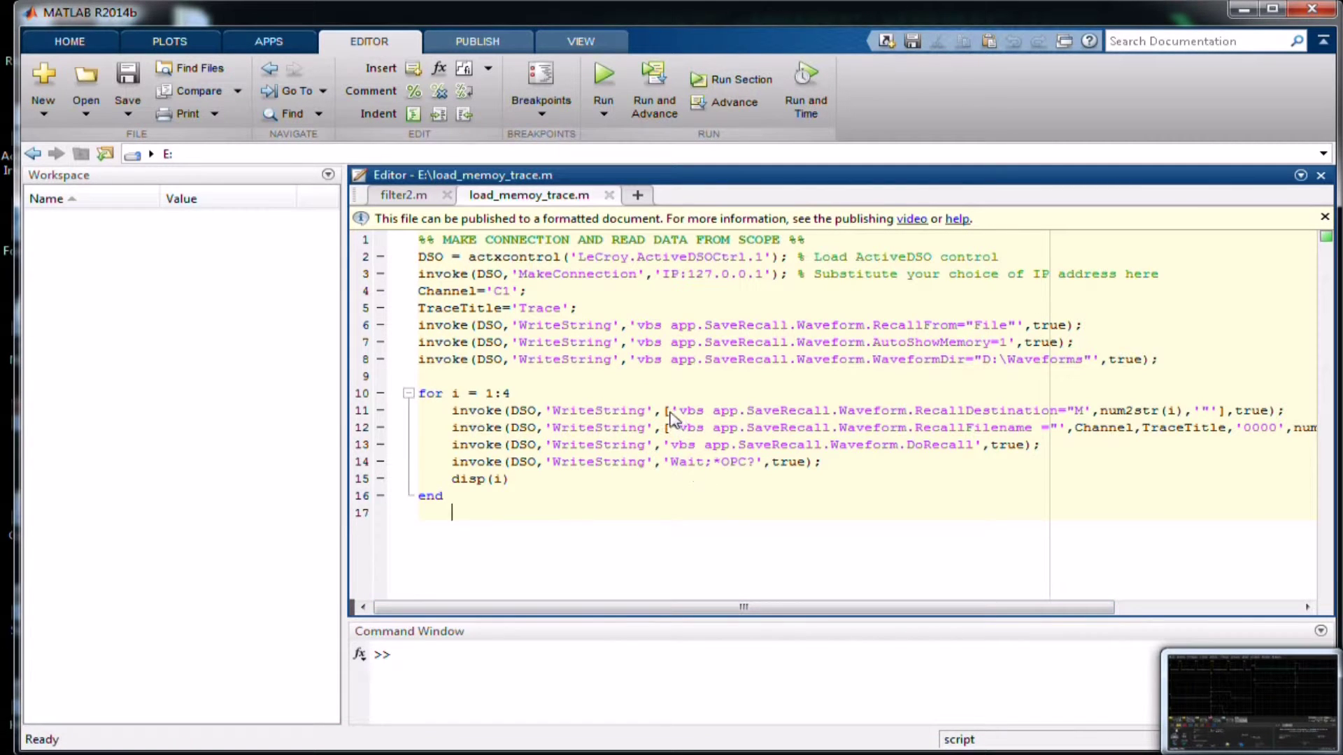
{"action": "left_click_drag", "start_coordinate": [635, 328], "coordinate": [1018, 330]}
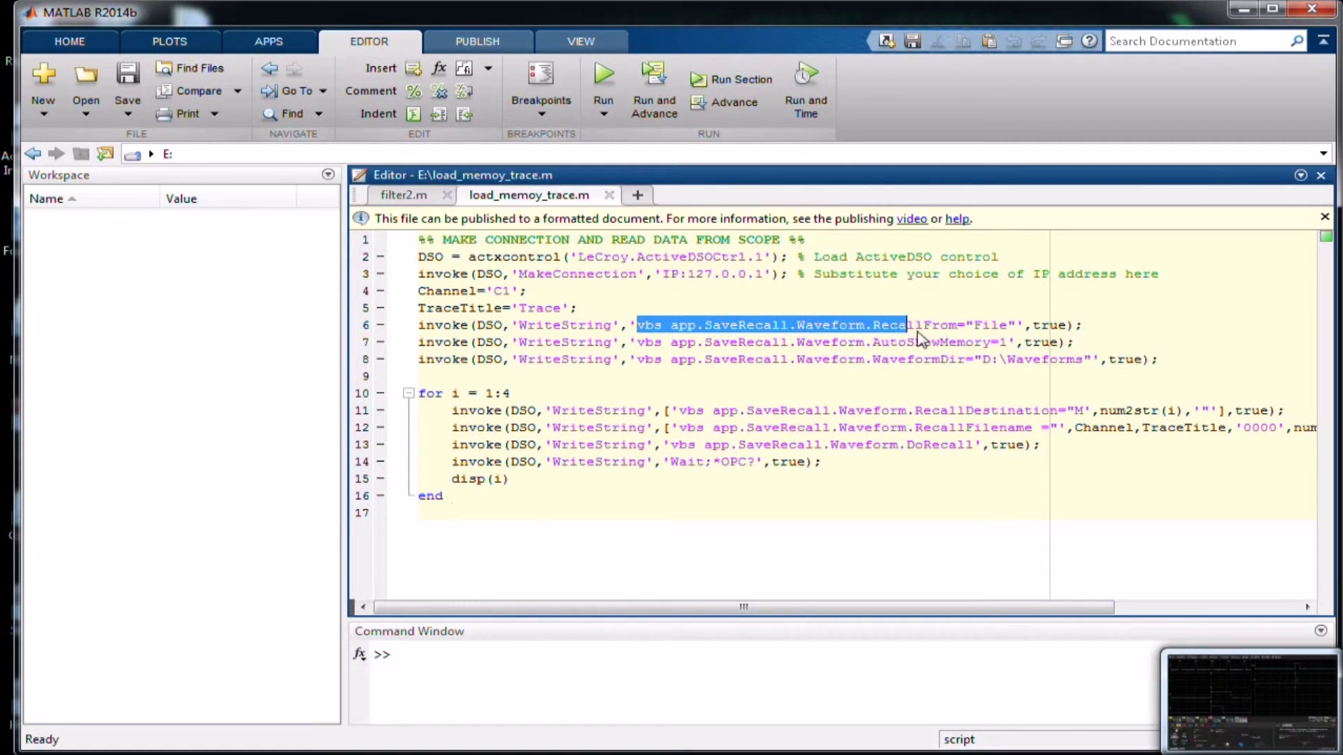
{"action": "left_click", "coordinate": [751, 400]}
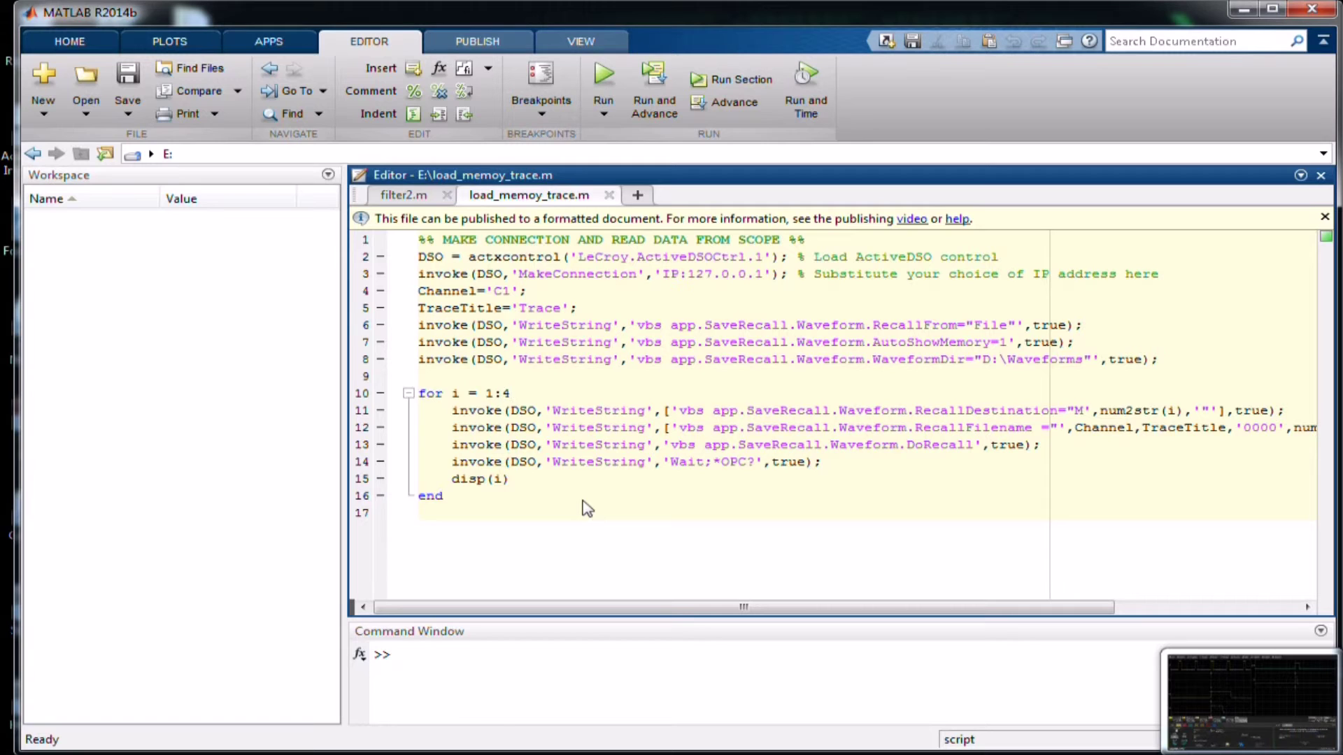
{"action": "left_click", "coordinate": [1230, 701]}
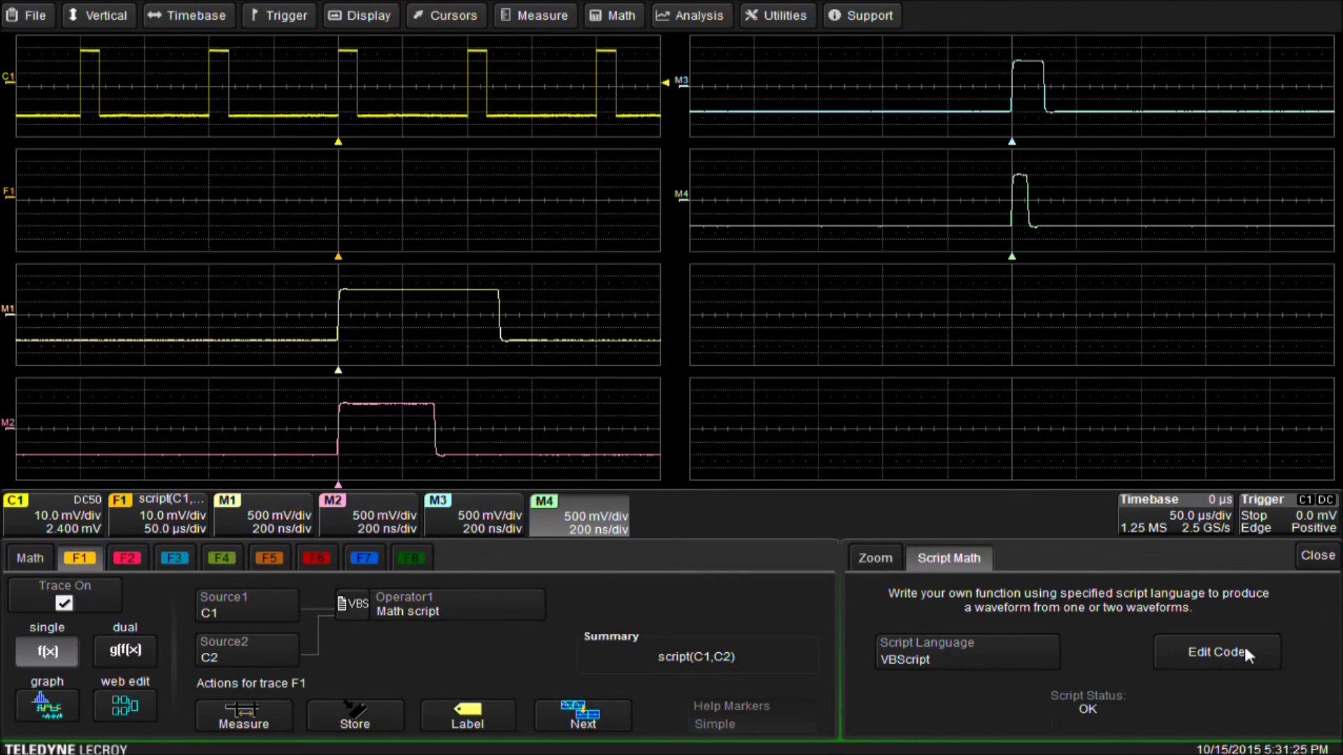
{"action": "left_click", "coordinate": [1317, 558]}
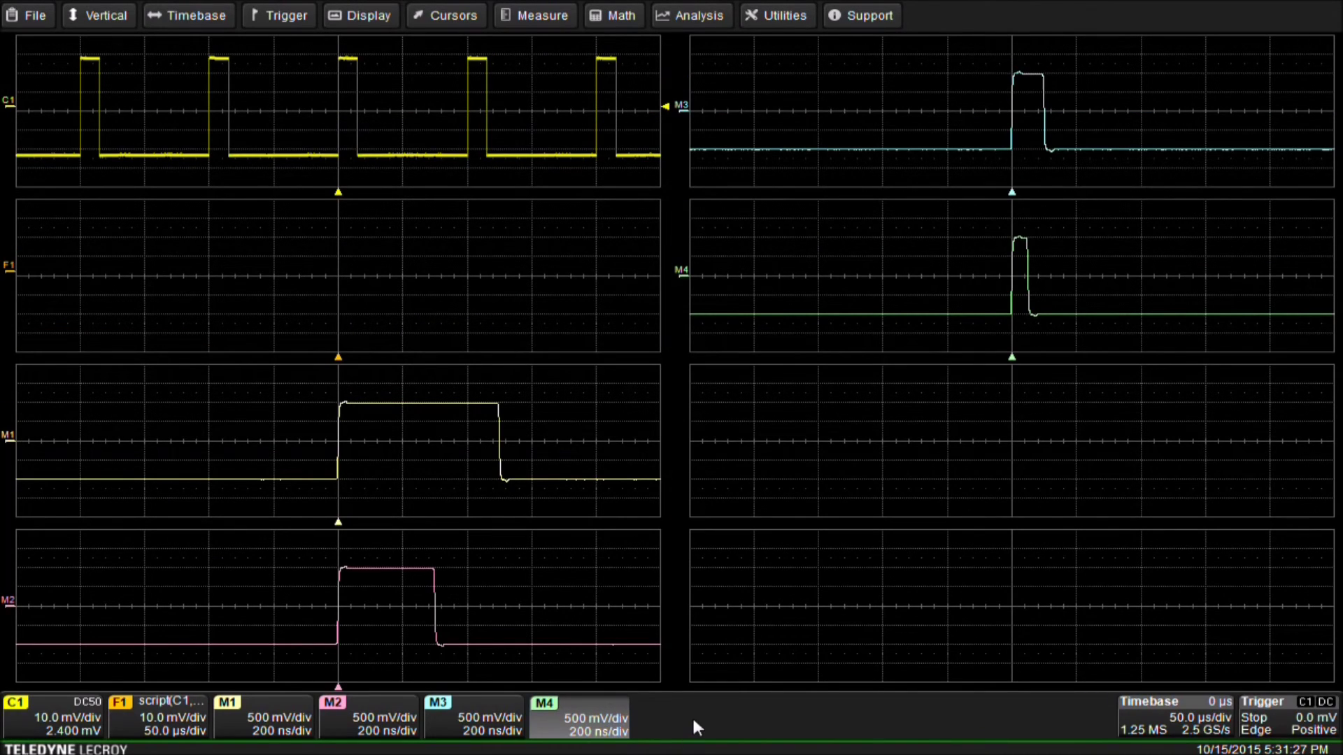